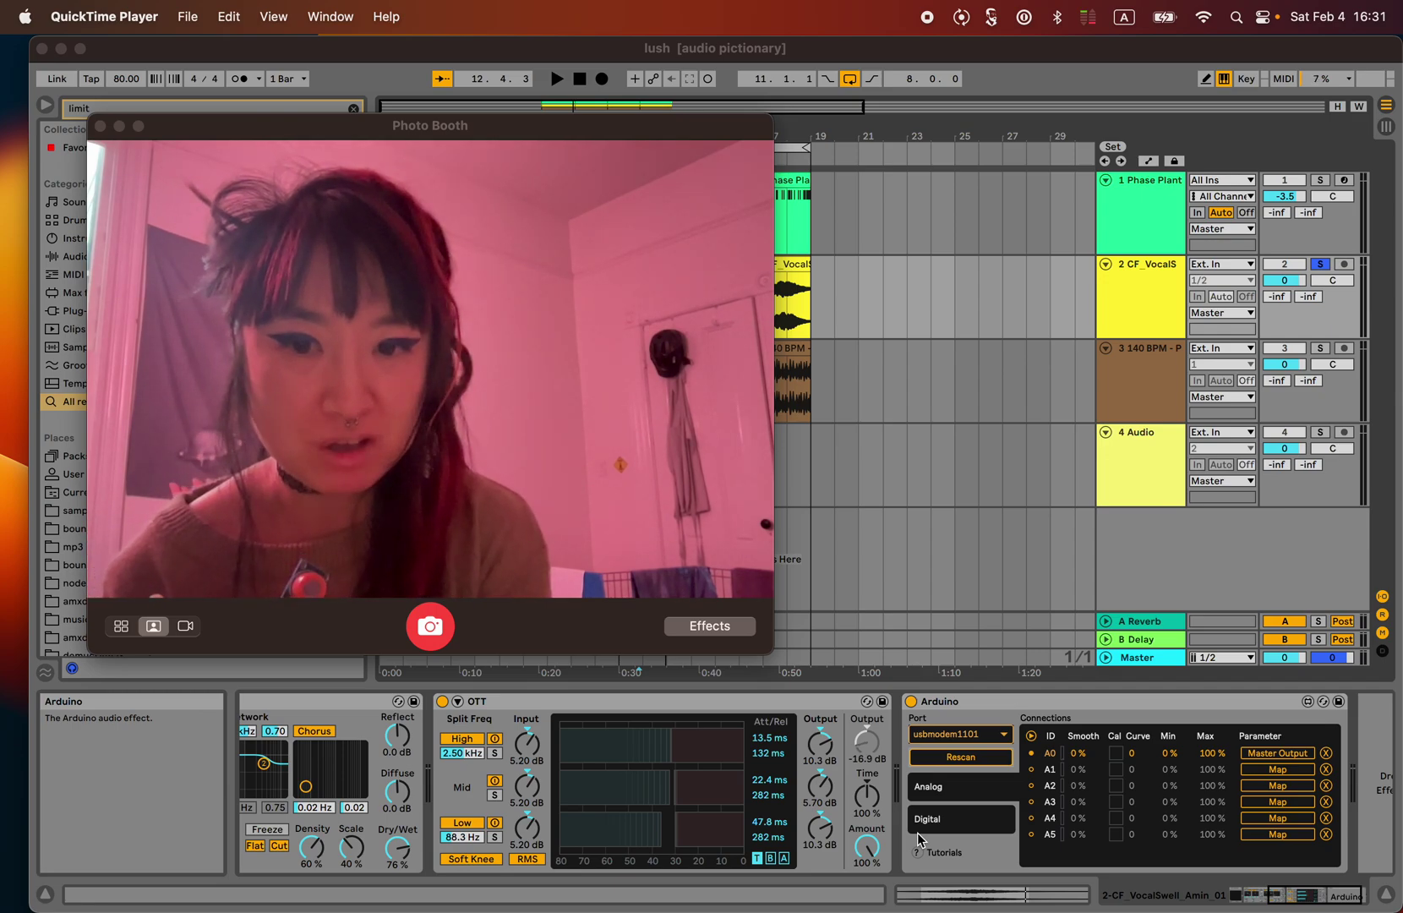
Focus the Live window and start the arrangement playing from the transport bar
{"action": "left_click", "coordinate": [996, 703]}
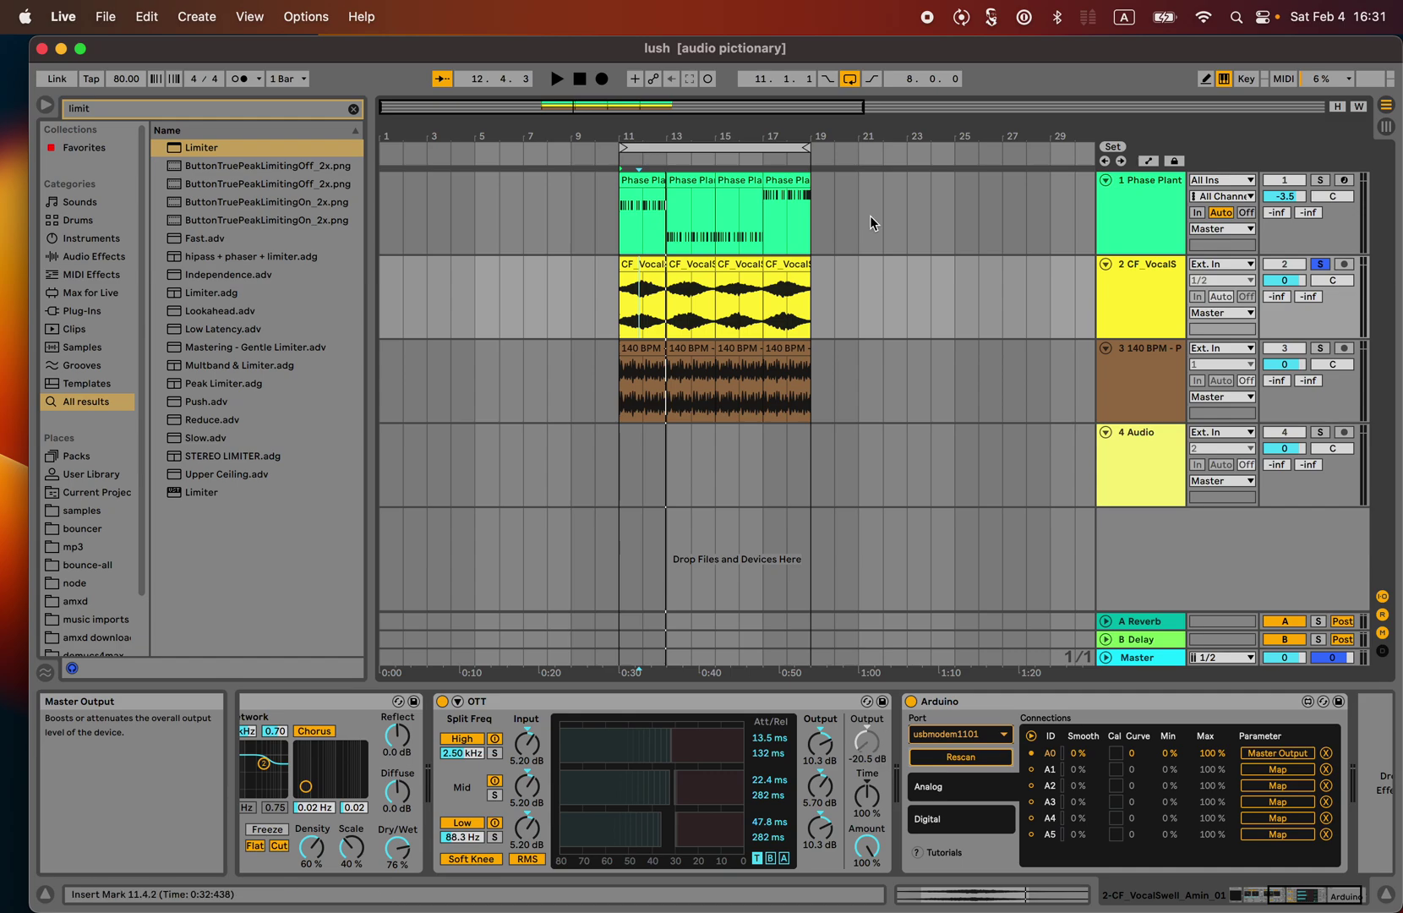
{"action": "left_click", "coordinate": [554, 77]}
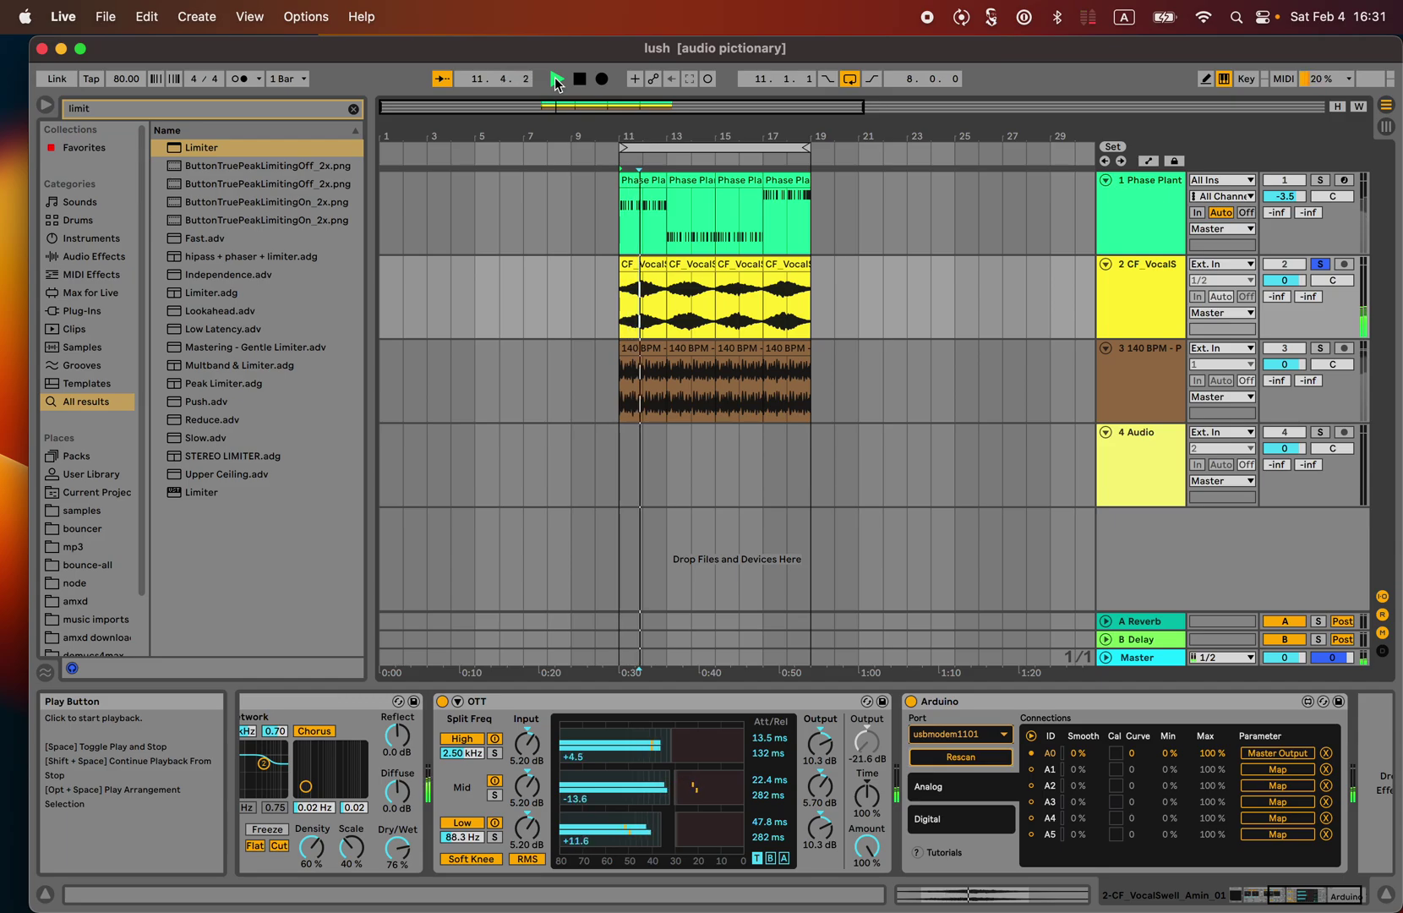
{"action": "key", "text": "ctrl+Up"}
Bring the Photo Booth webcam window back in front while Live keeps playing
{"action": "left_click", "coordinate": [283, 265]}
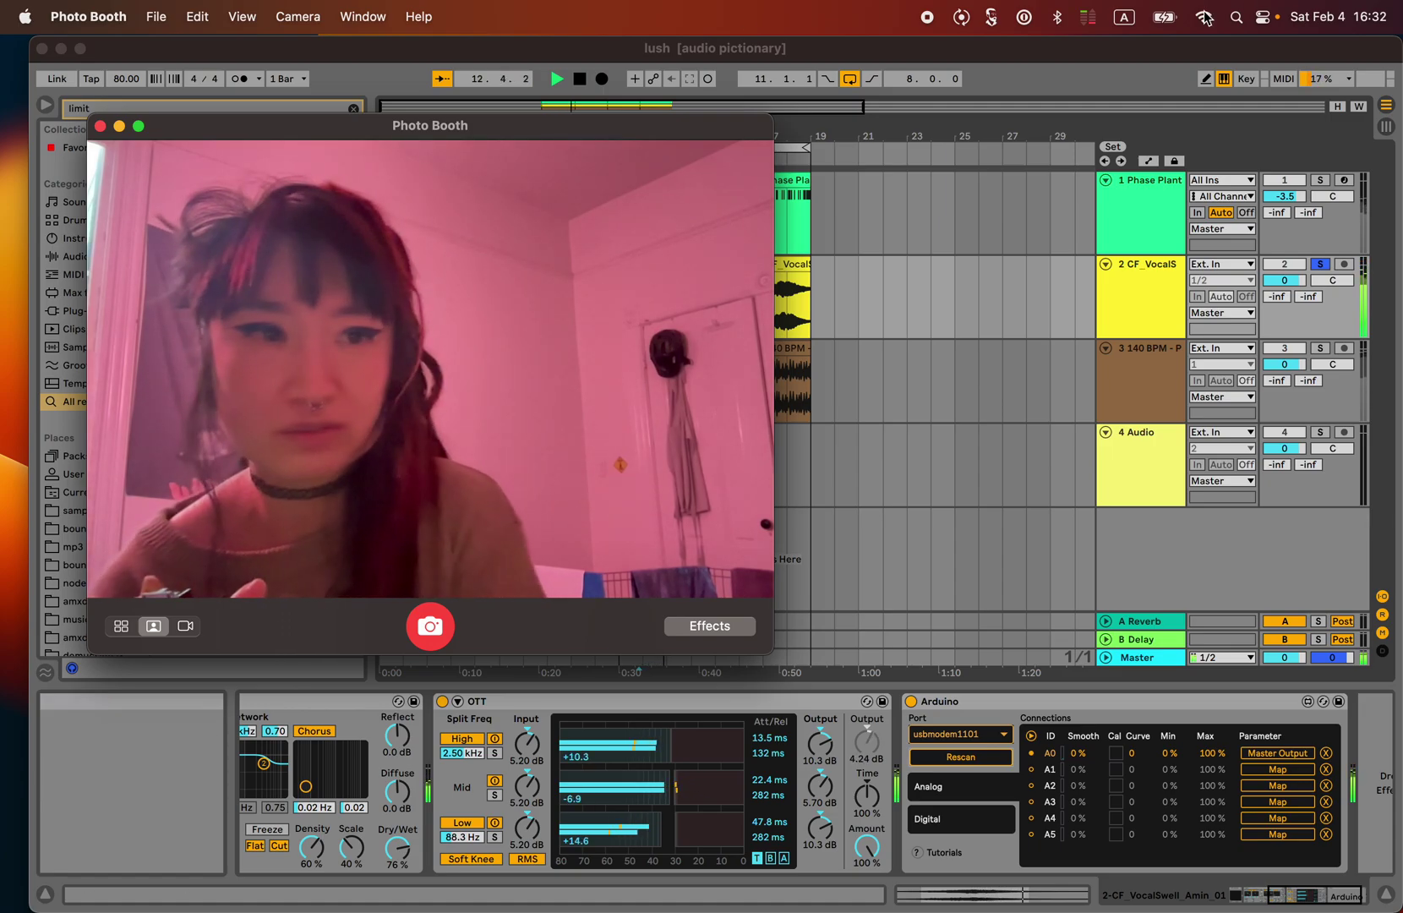
{"action": "left_click", "coordinate": [1317, 260]}
{"action": "key", "text": "ctrl+Up"}
{"action": "key", "text": "Escape"}
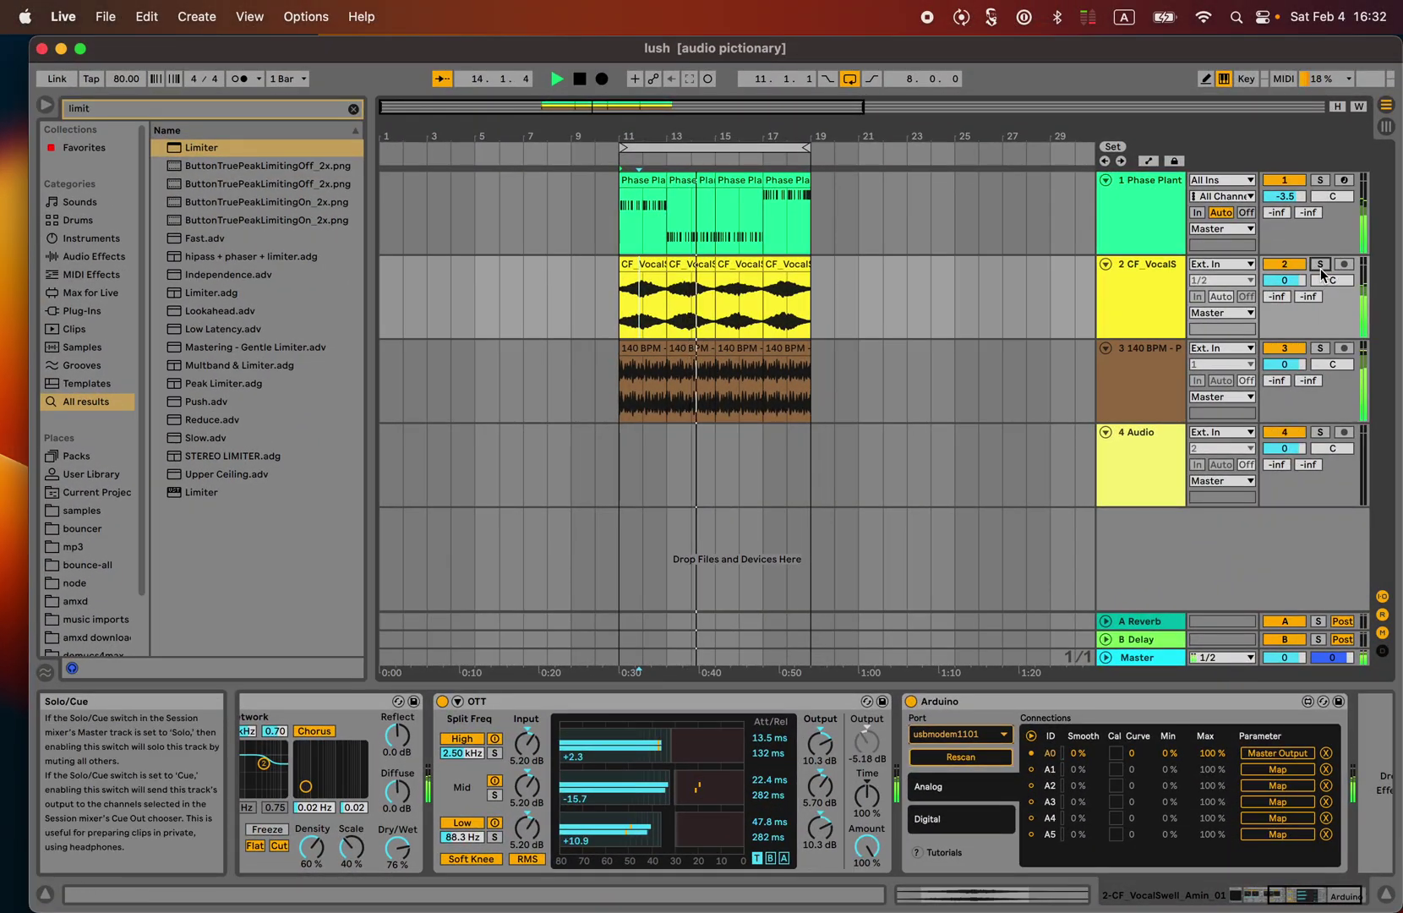
{"action": "key", "text": "ctrl+Up"}
{"action": "left_click", "coordinate": [288, 417]}
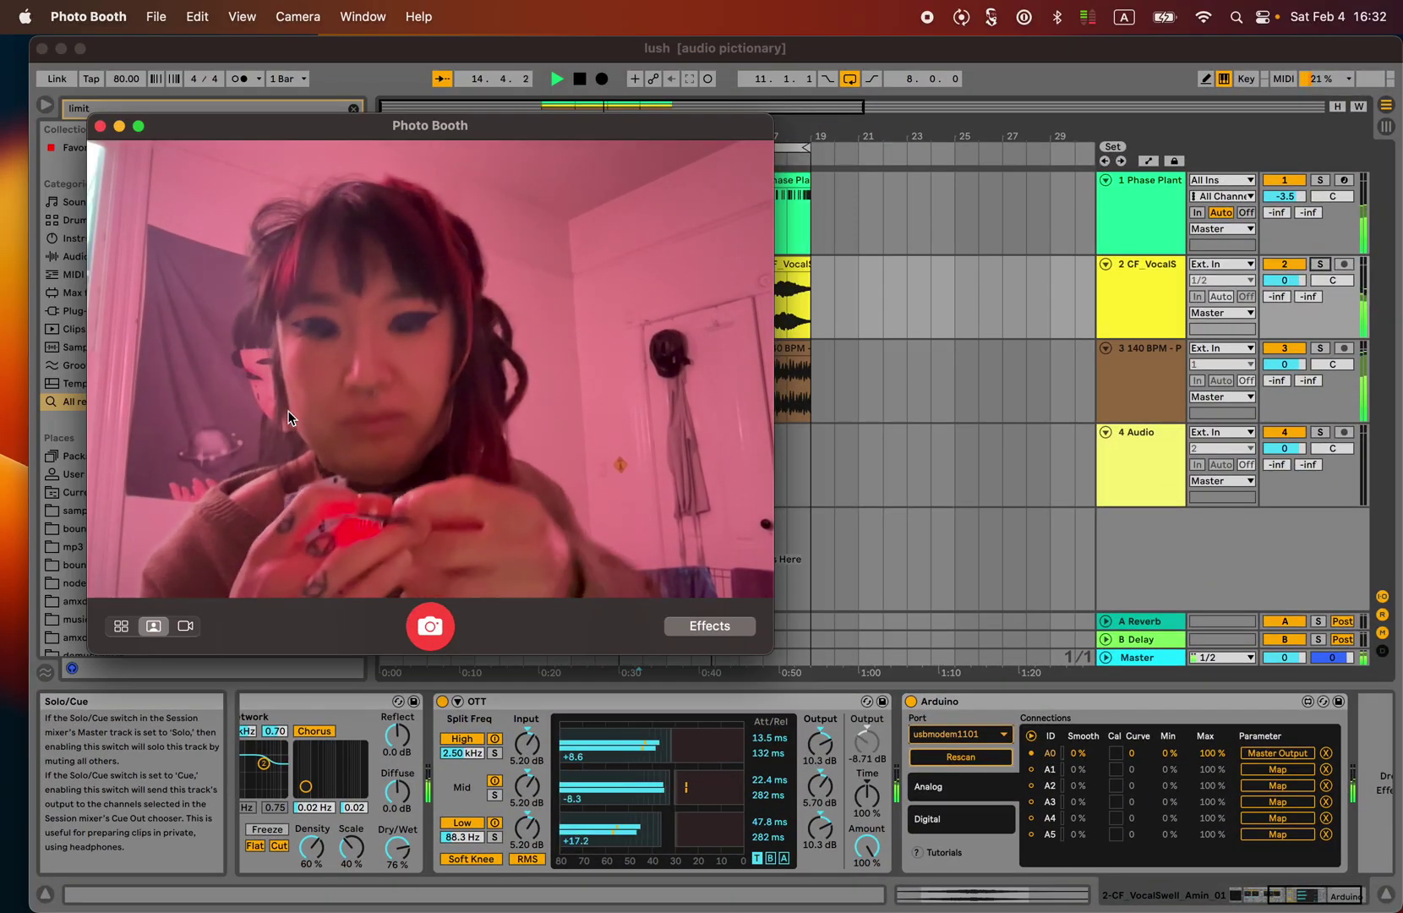